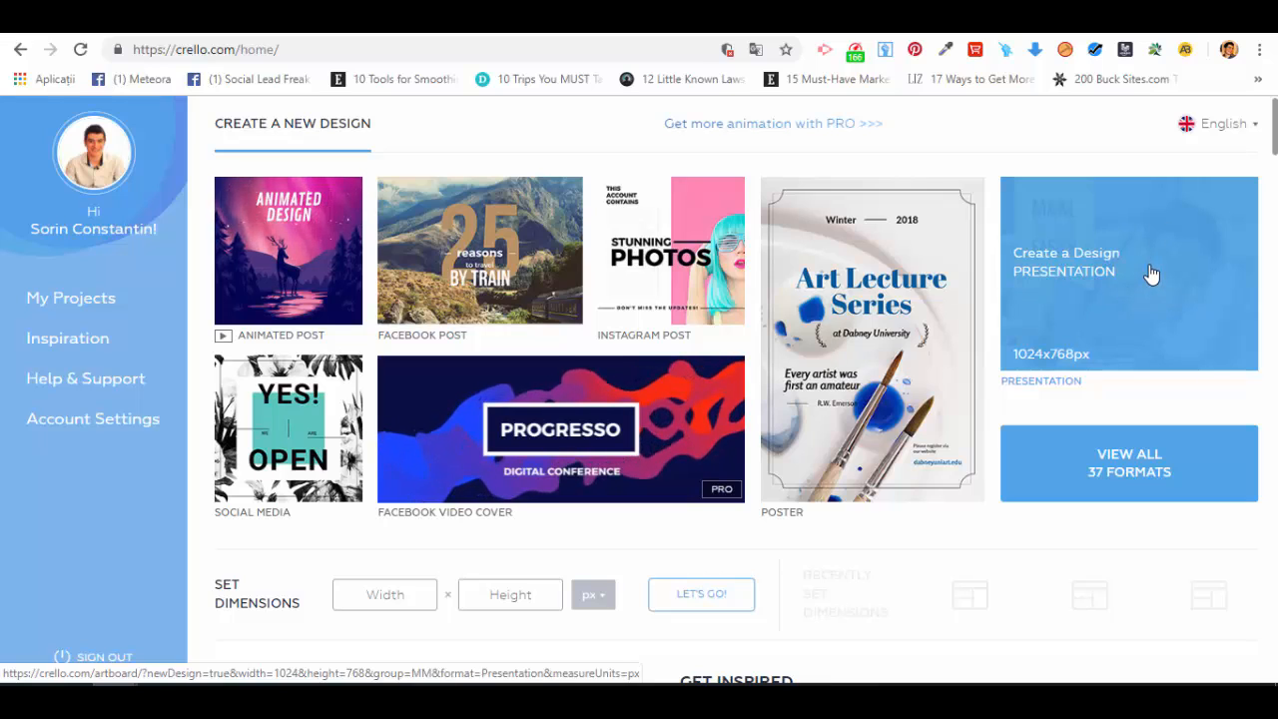
Step: Create a new 1024x768 px presentation design and browse the available templates
{"action": "left_click", "coordinate": [1151, 264]}
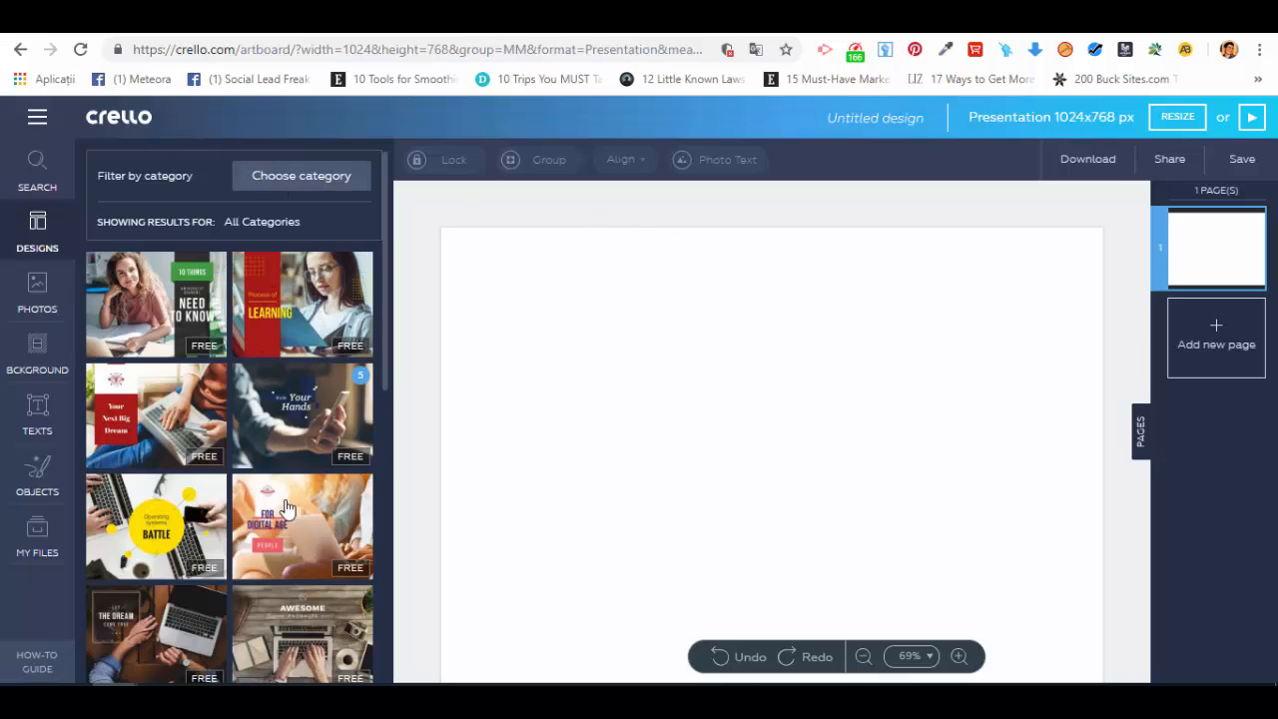
{"action": "left_click_drag", "start_coordinate": [384, 320], "coordinate": [389, 519]}
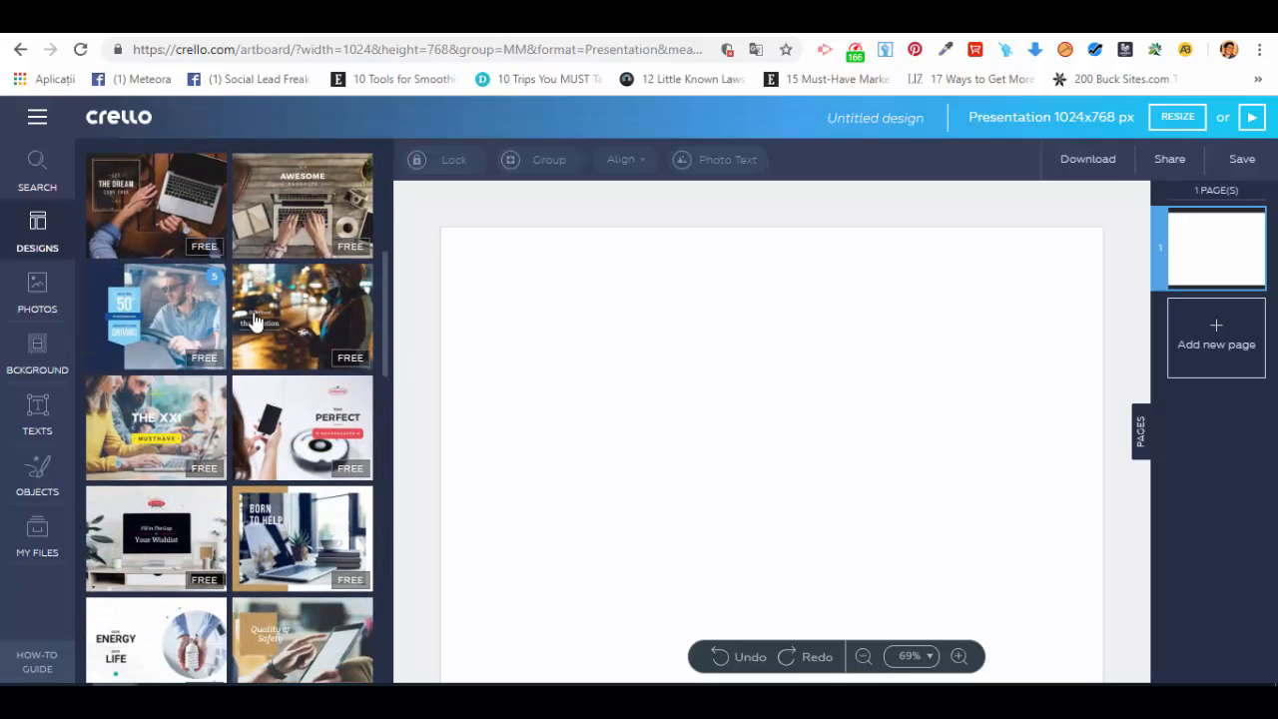
{"action": "left_click_drag", "start_coordinate": [388, 337], "coordinate": [385, 198]}
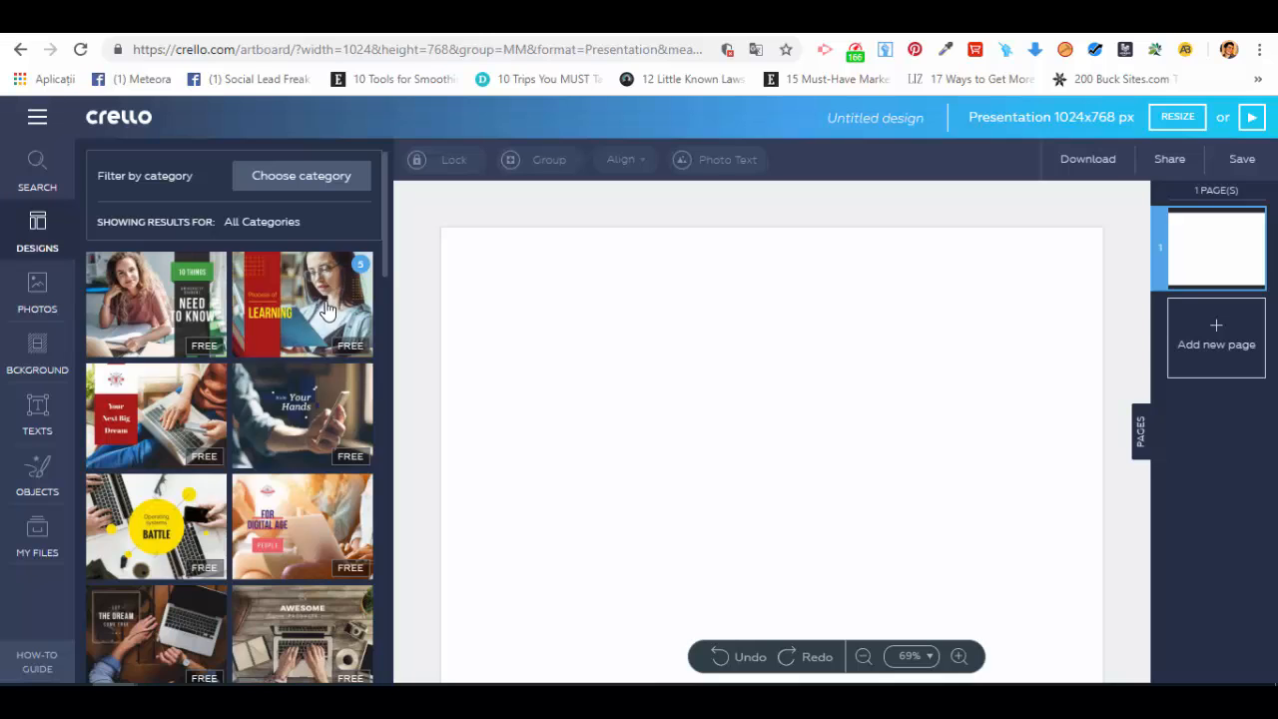
Step: Filter the templates to Business & Finance and apply the purple "All you need is support" cover to the page
{"action": "left_click", "coordinate": [328, 186]}
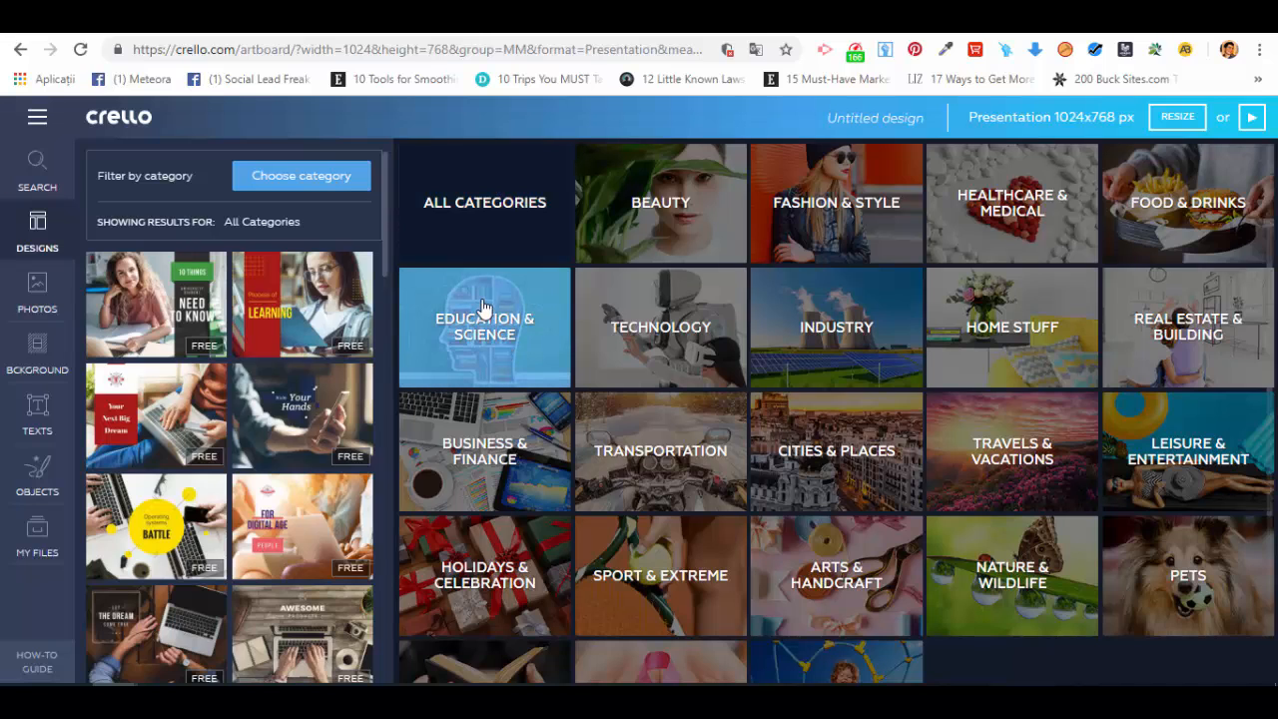
{"action": "left_click", "coordinate": [506, 429]}
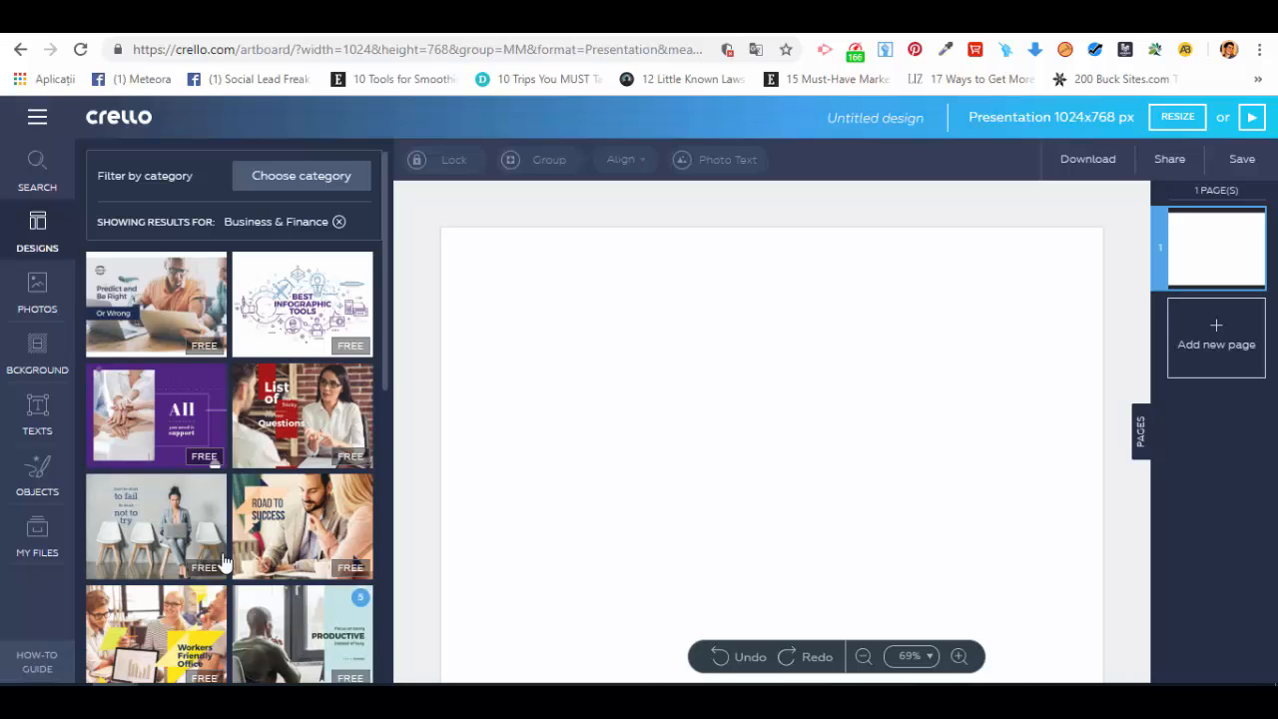
{"action": "left_click", "coordinate": [184, 391]}
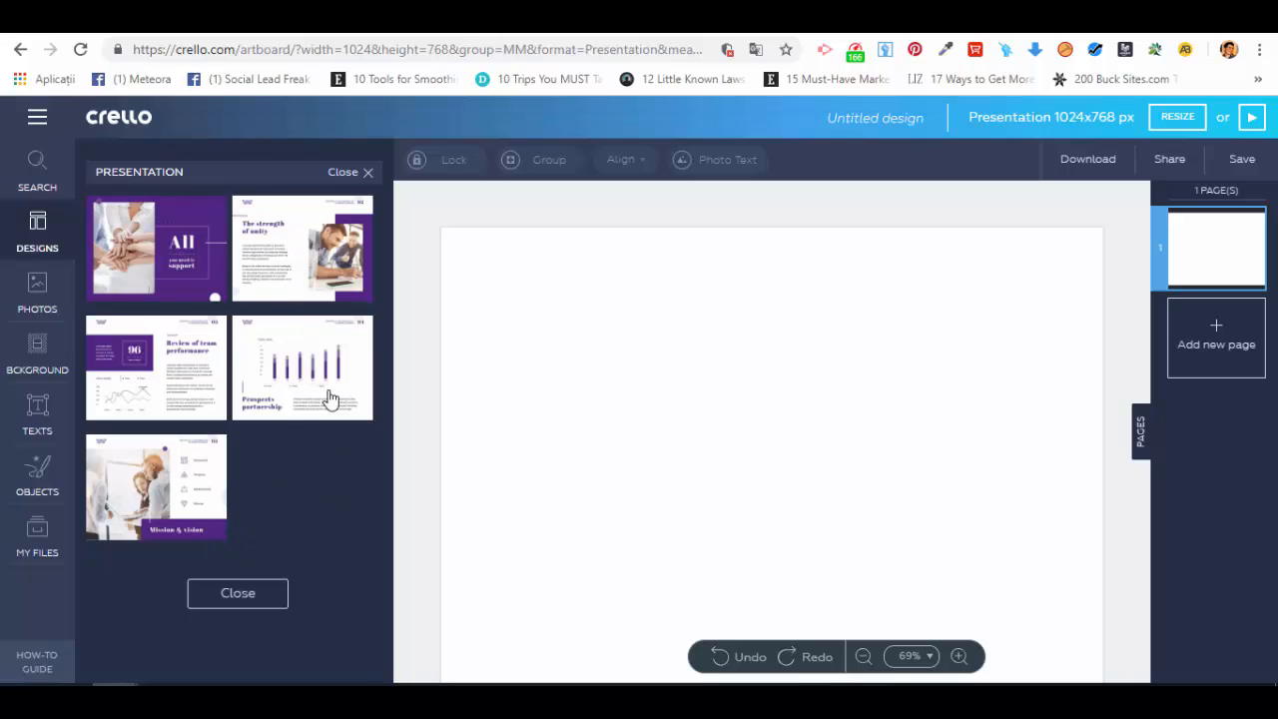
{"action": "left_click", "coordinate": [168, 240]}
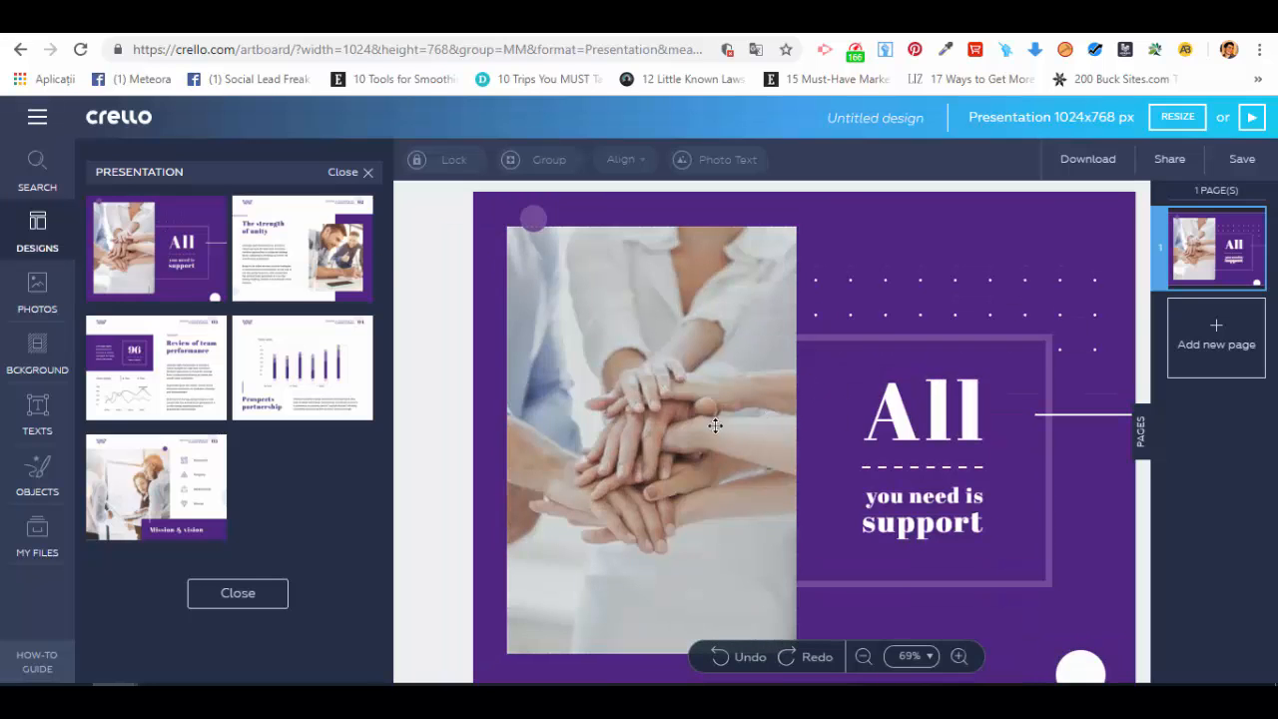
Step: Inspect the cover's photo, dotted pattern and text options, and look through the text, photo, background and object libraries
{"action": "left_click", "coordinate": [633, 256]}
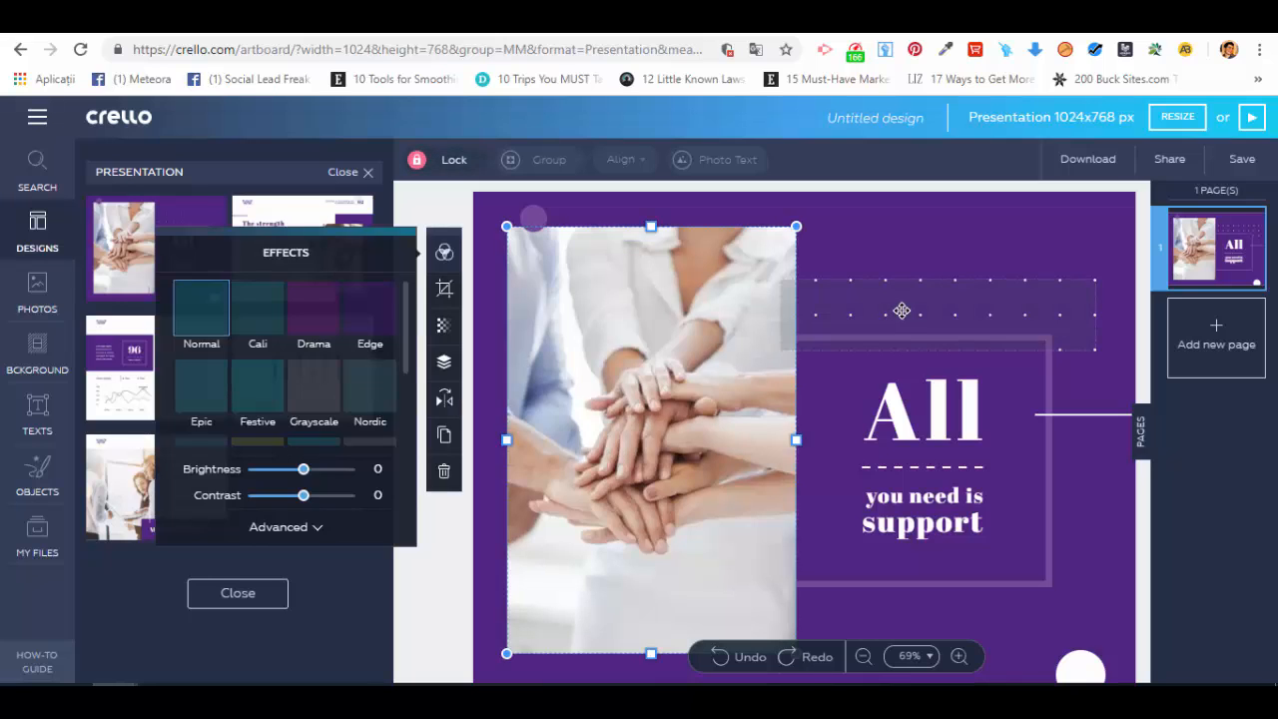
{"action": "left_click", "coordinate": [902, 311]}
{"action": "left_click", "coordinate": [921, 402]}
{"action": "left_click", "coordinate": [914, 519]}
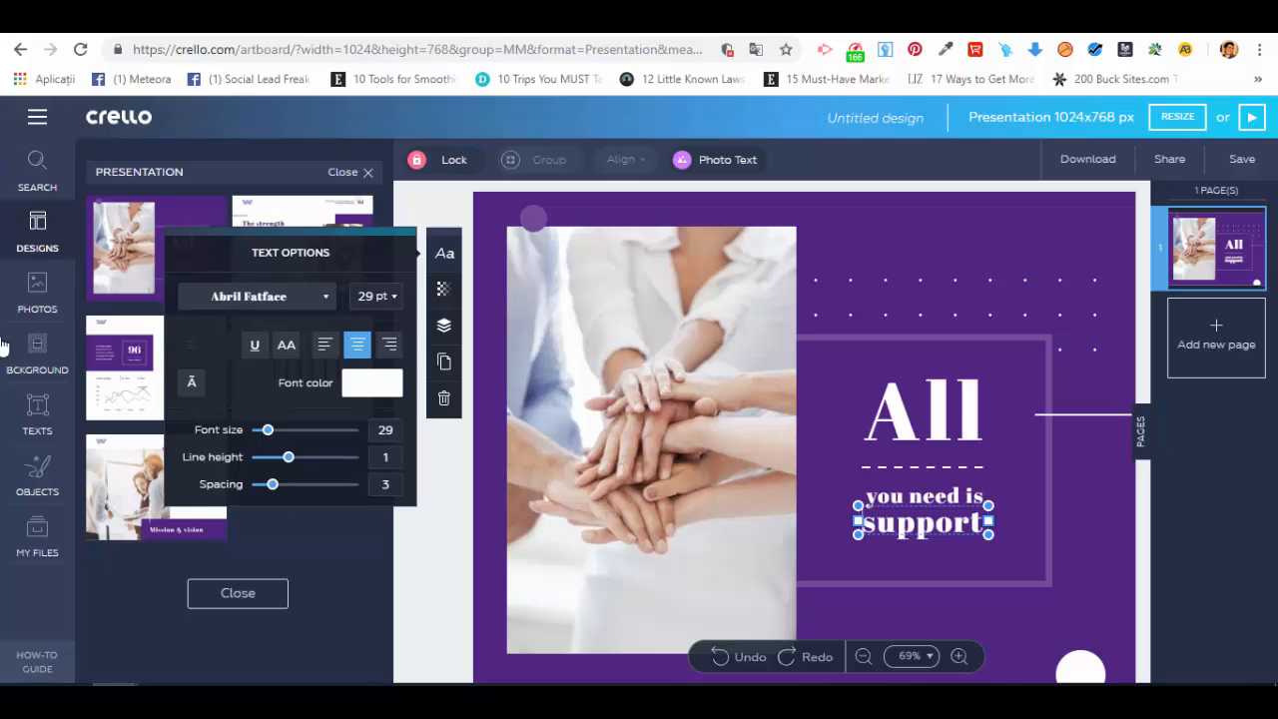
{"action": "left_click", "coordinate": [37, 410]}
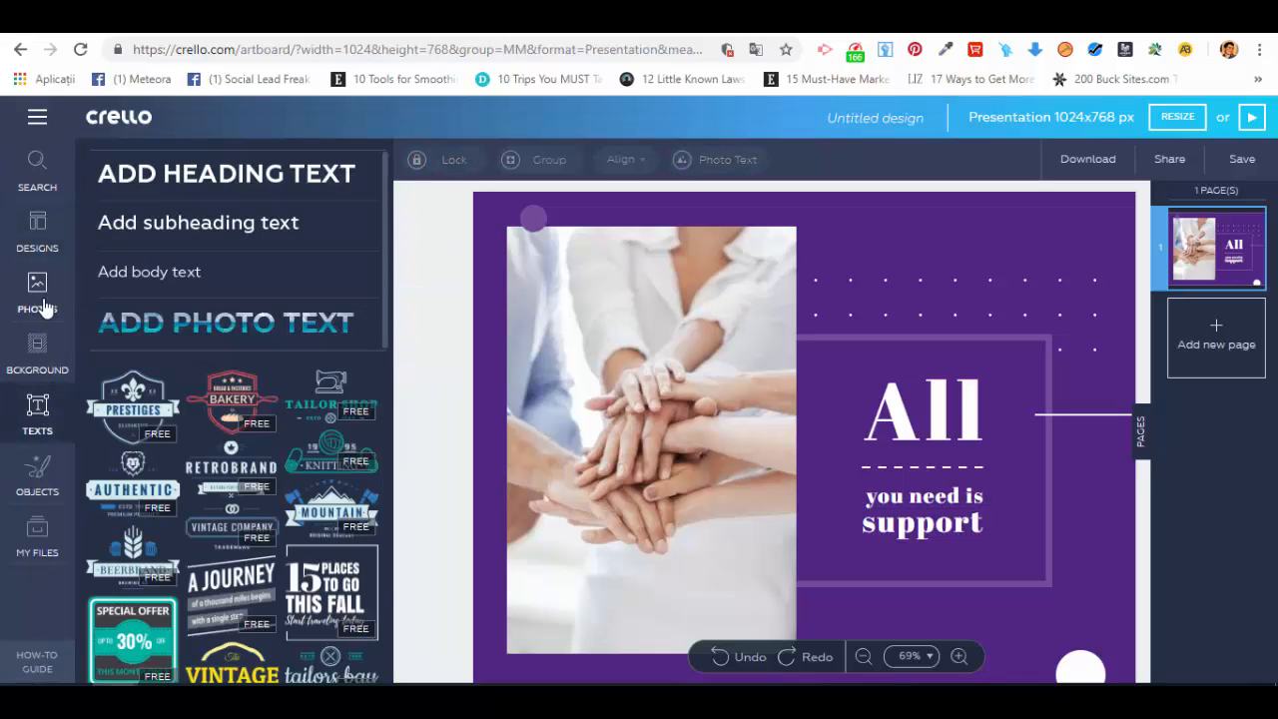
{"action": "left_click", "coordinate": [43, 305]}
{"action": "left_click", "coordinate": [40, 359]}
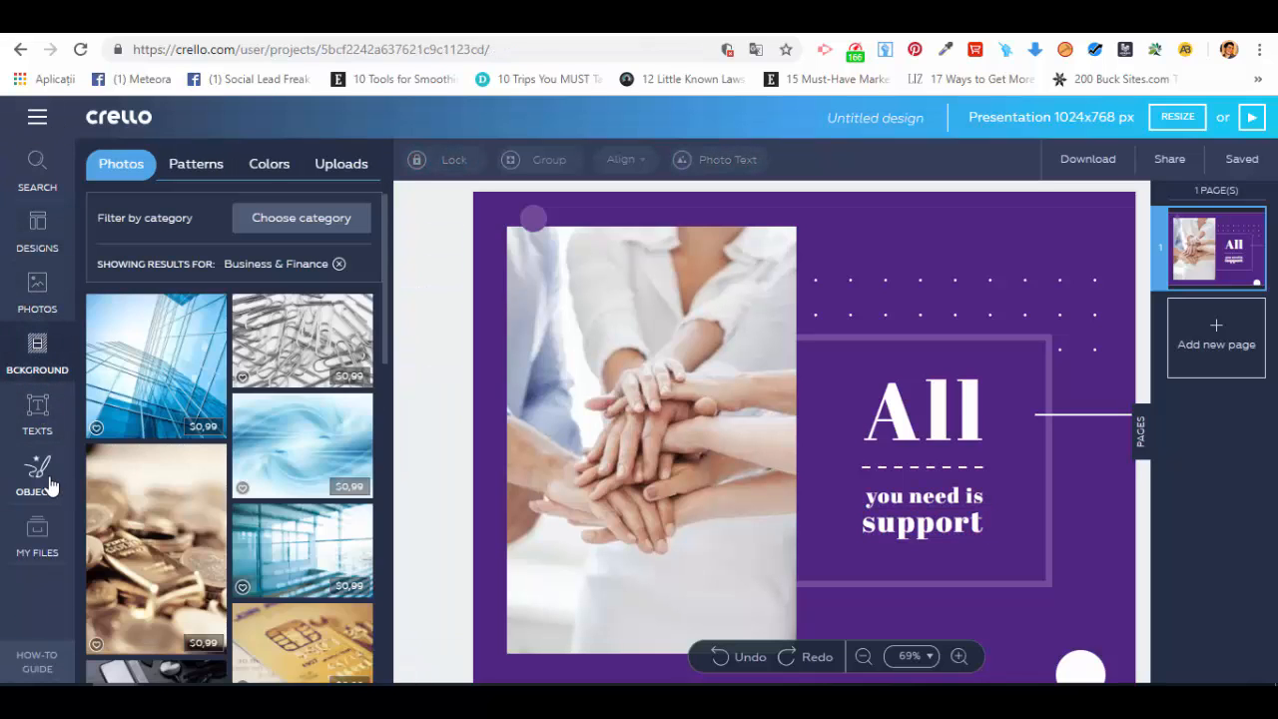
{"action": "left_click", "coordinate": [49, 486]}
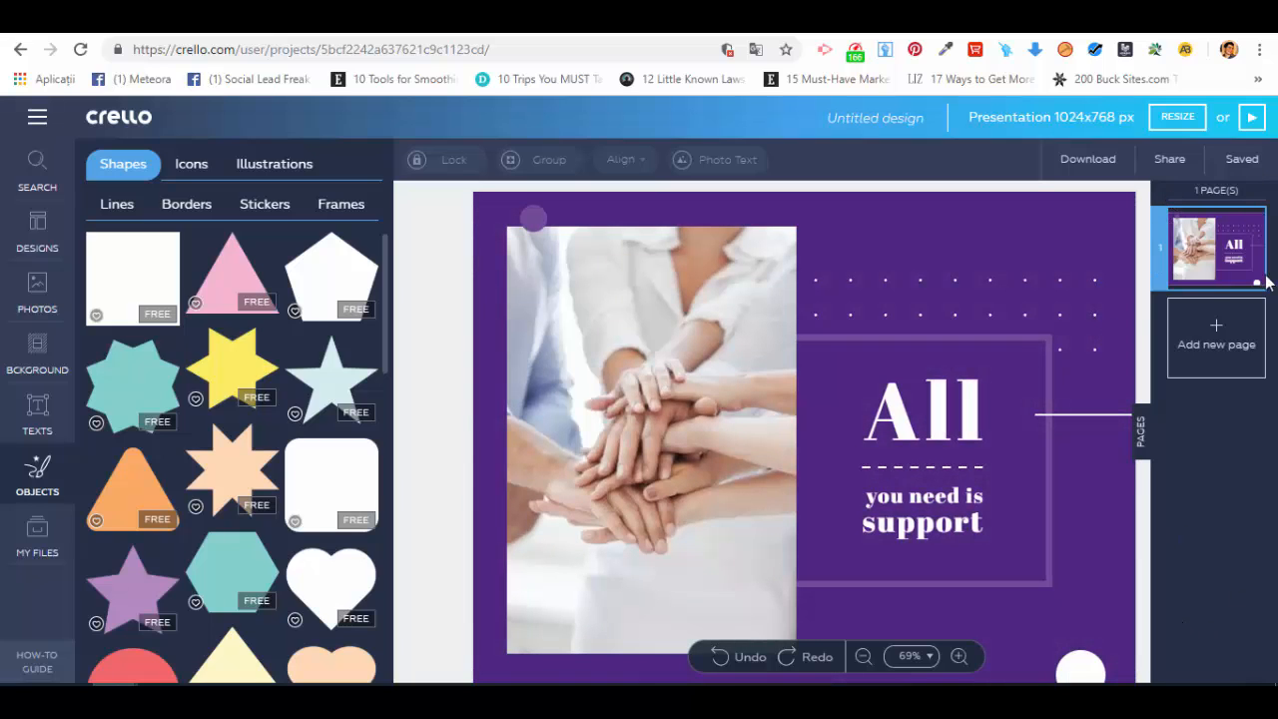
{"action": "left_click", "coordinate": [1220, 332]}
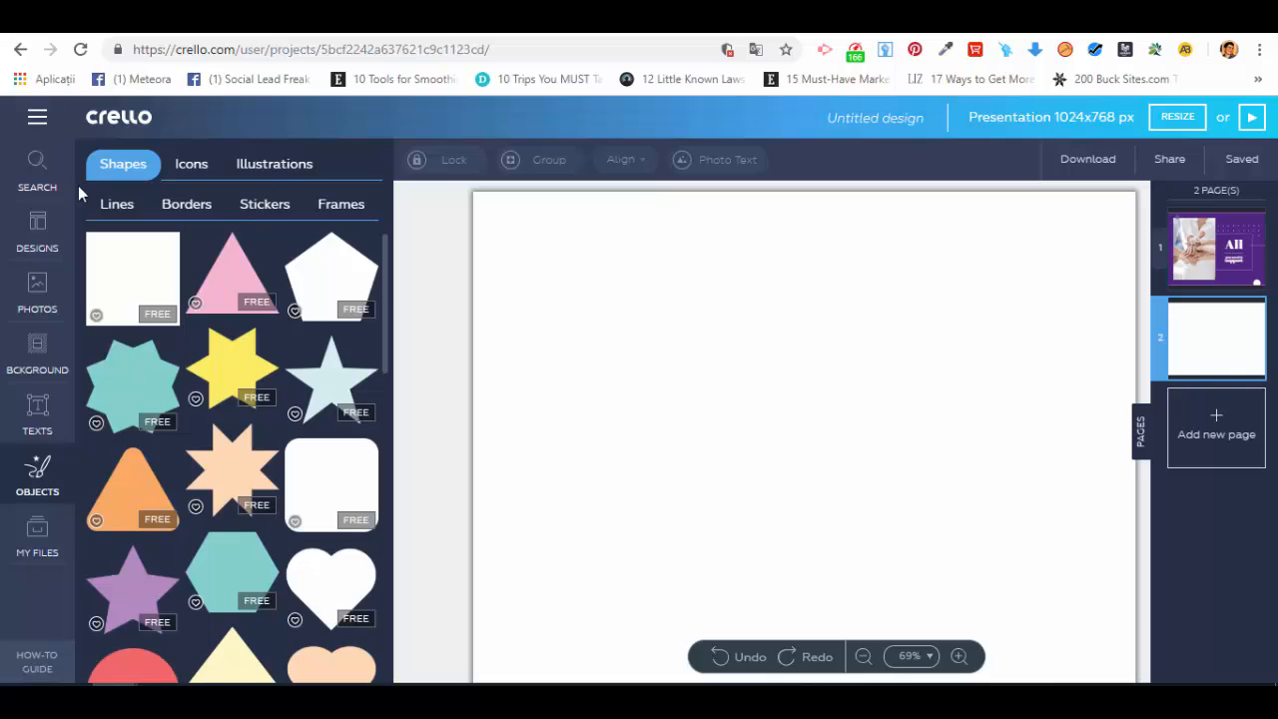
{"action": "left_click", "coordinate": [42, 238]}
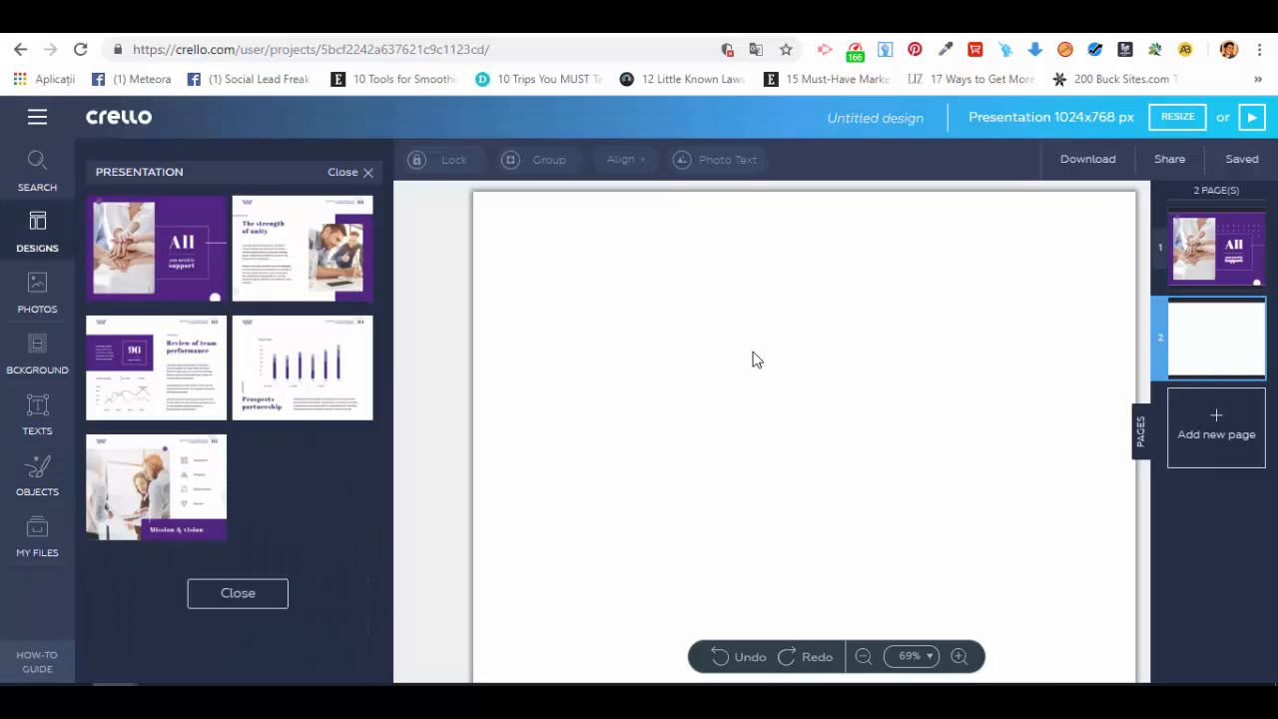
{"action": "left_click", "coordinate": [1253, 369]}
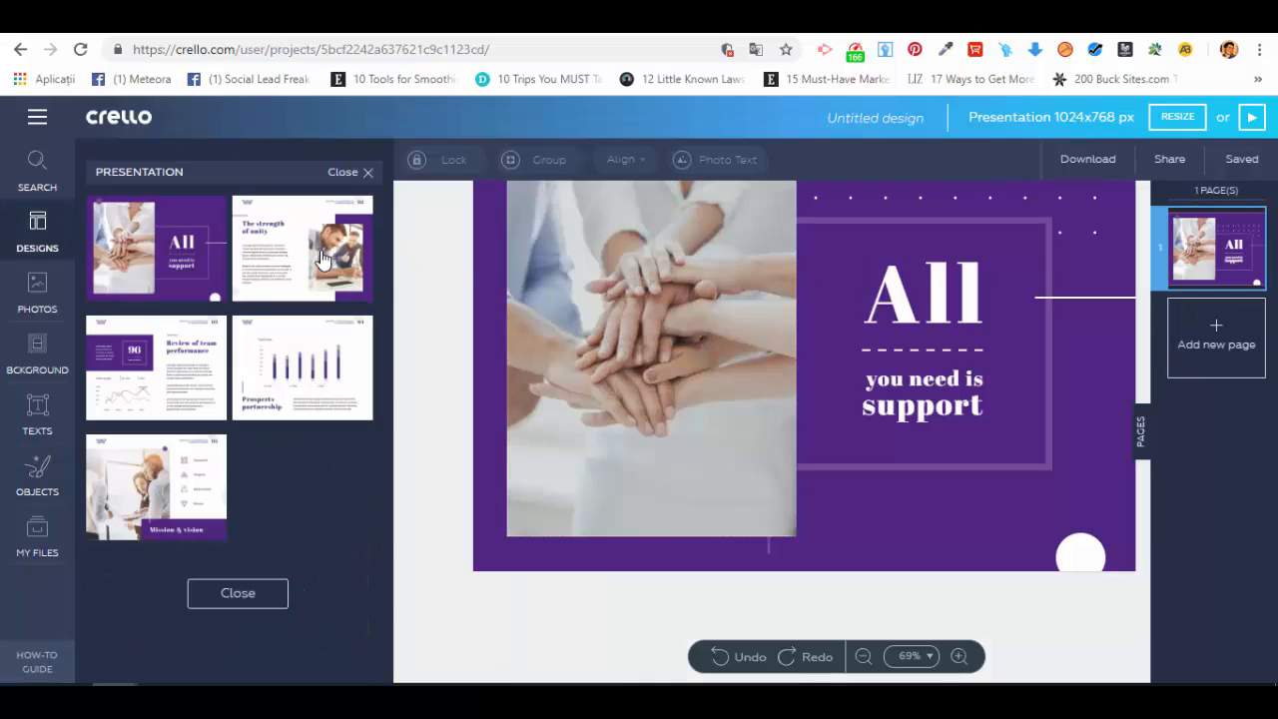
{"action": "left_click_drag", "start_coordinate": [312, 247], "coordinate": [1216, 342]}
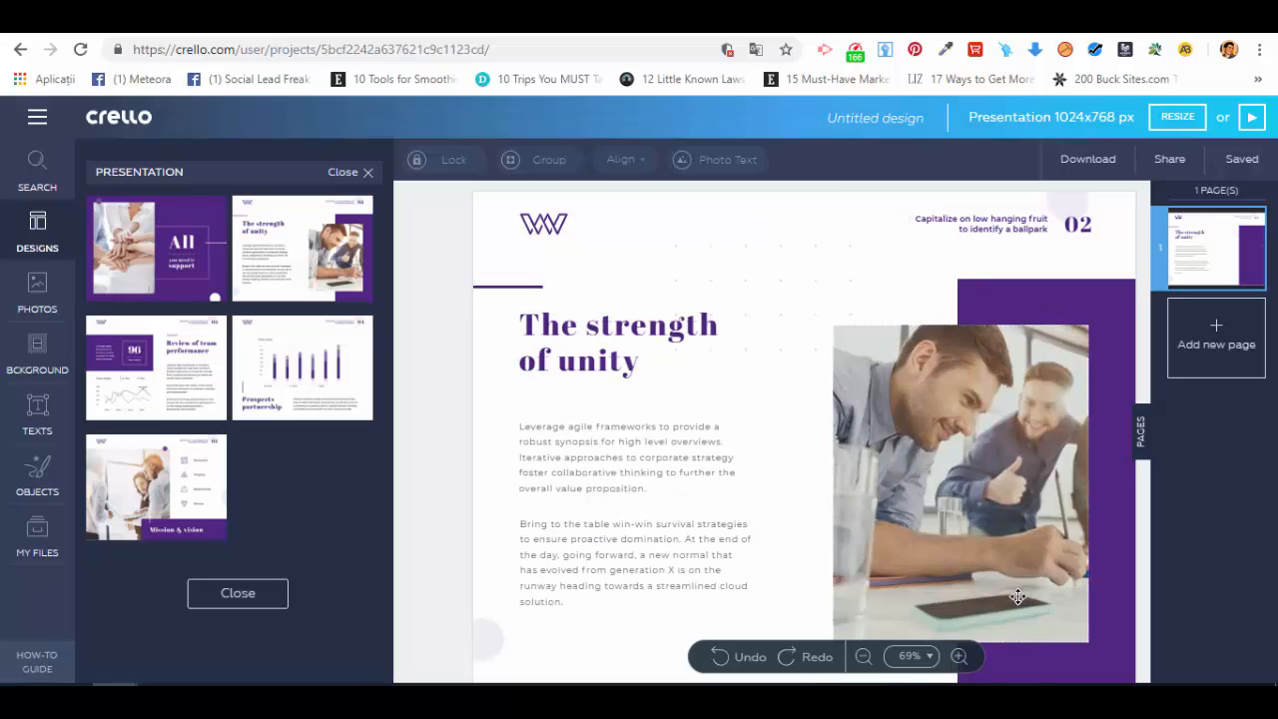
Step: Add two pages from the same template set, using "The strength of unity" for page 2 and "Prospects partnership" for page 3
{"action": "mouse_move", "coordinate": [1201, 229]}
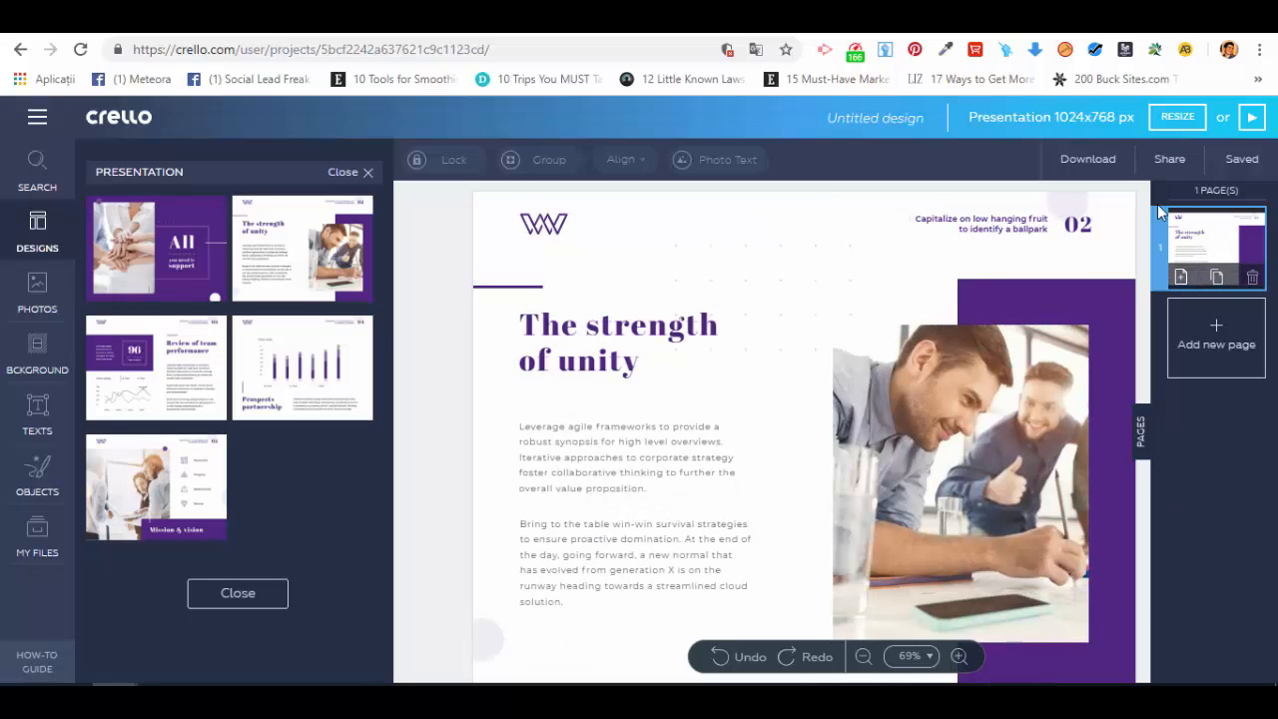
{"action": "left_click", "coordinate": [1231, 351]}
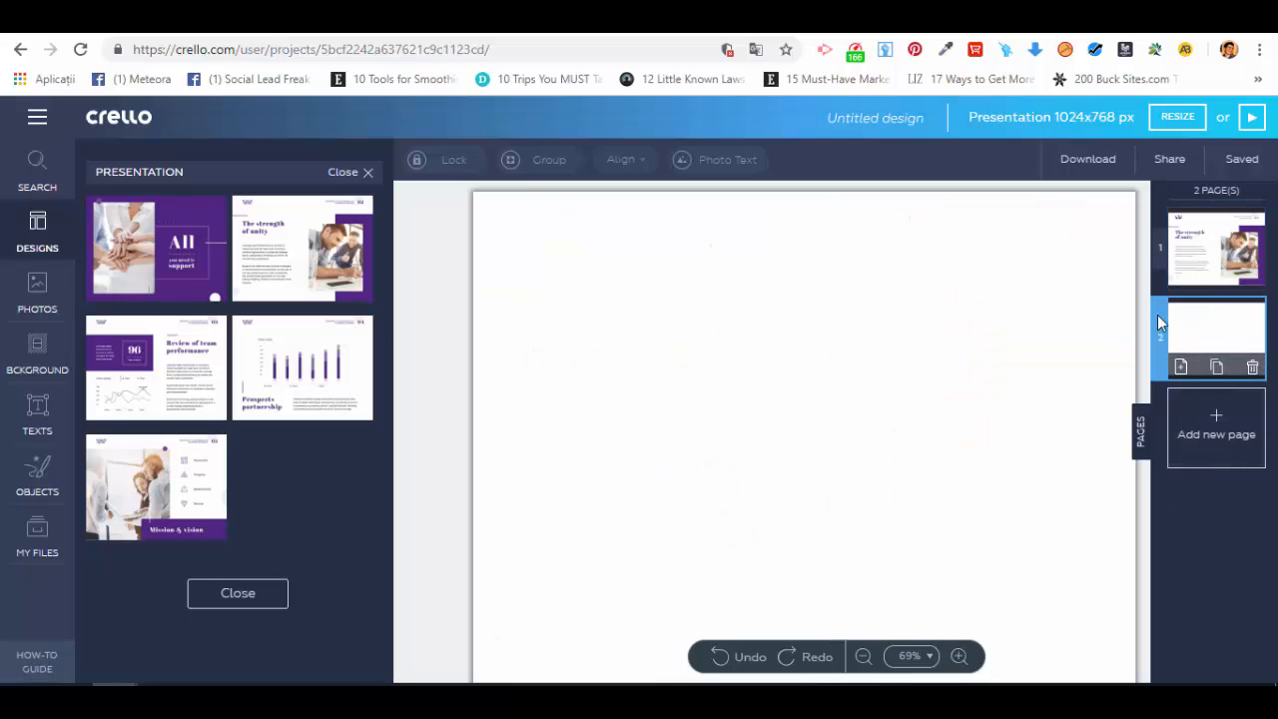
{"action": "left_click_drag", "start_coordinate": [358, 240], "coordinate": [834, 380]}
{"action": "left_click", "coordinate": [1214, 427]}
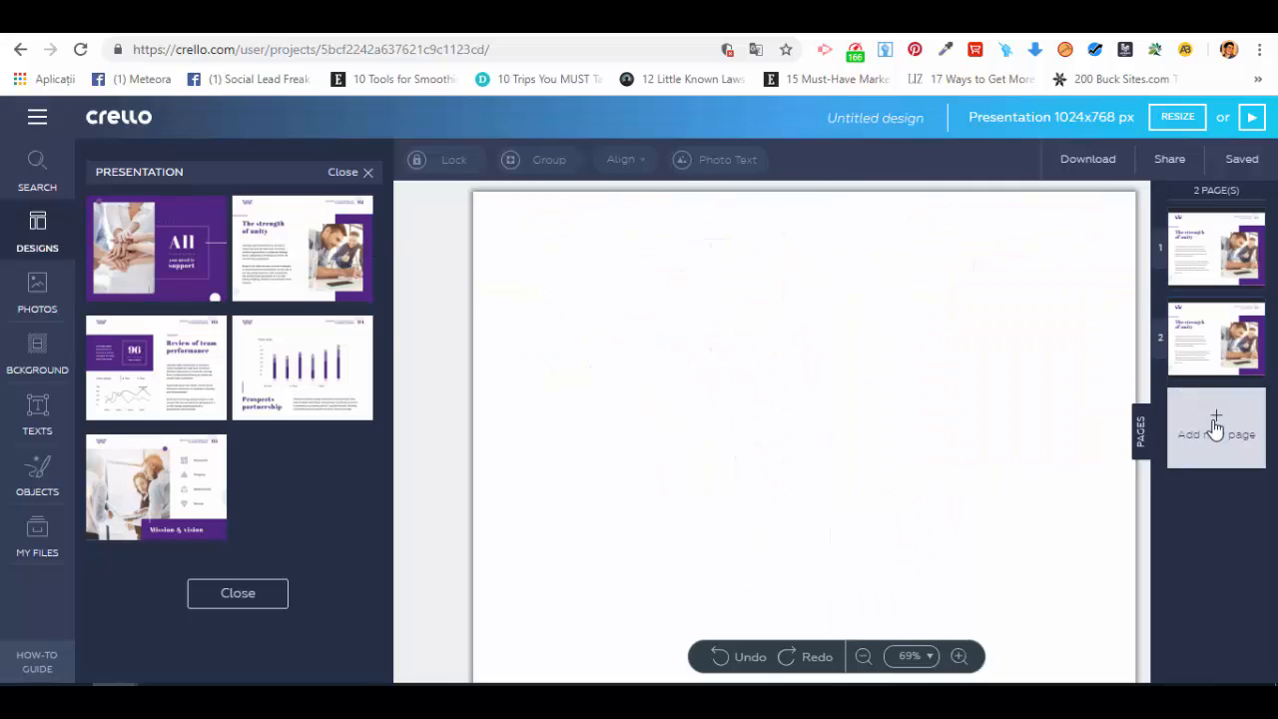
{"action": "left_click_drag", "start_coordinate": [319, 366], "coordinate": [849, 460]}
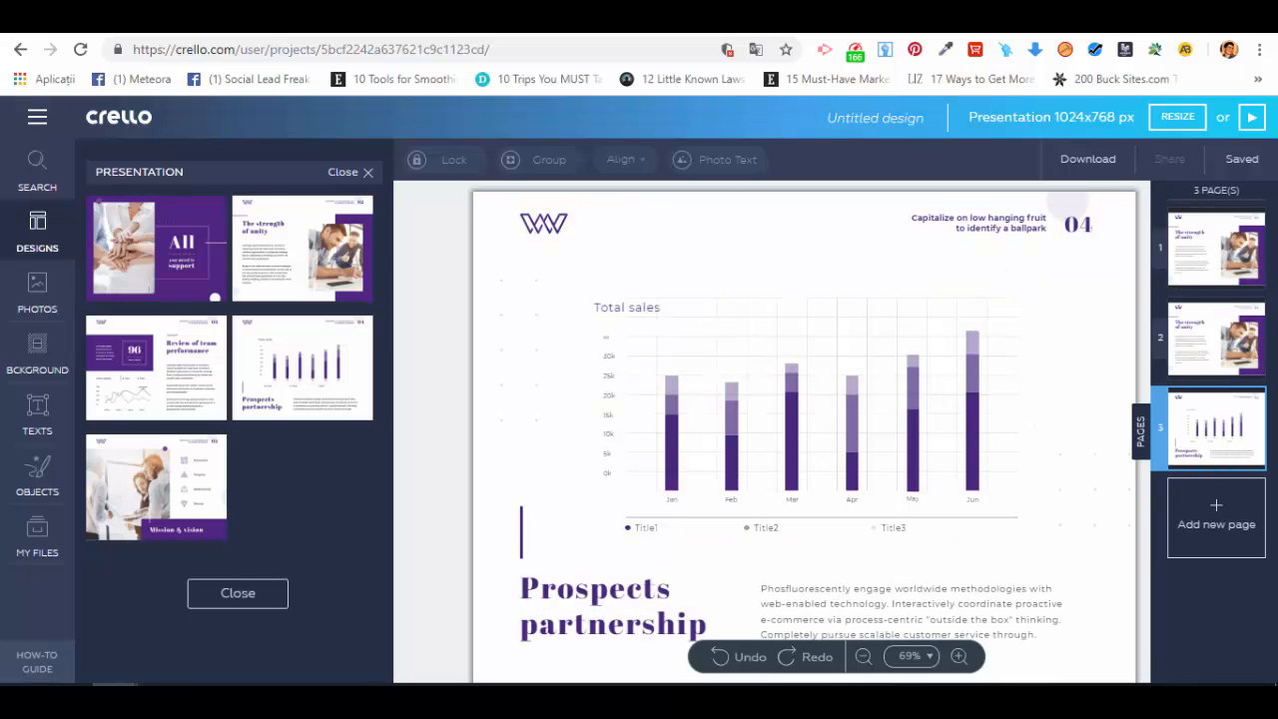
Step: Apply the "All you need is support" cover to page 1 and review all three pages
{"action": "left_click", "coordinate": [1208, 249]}
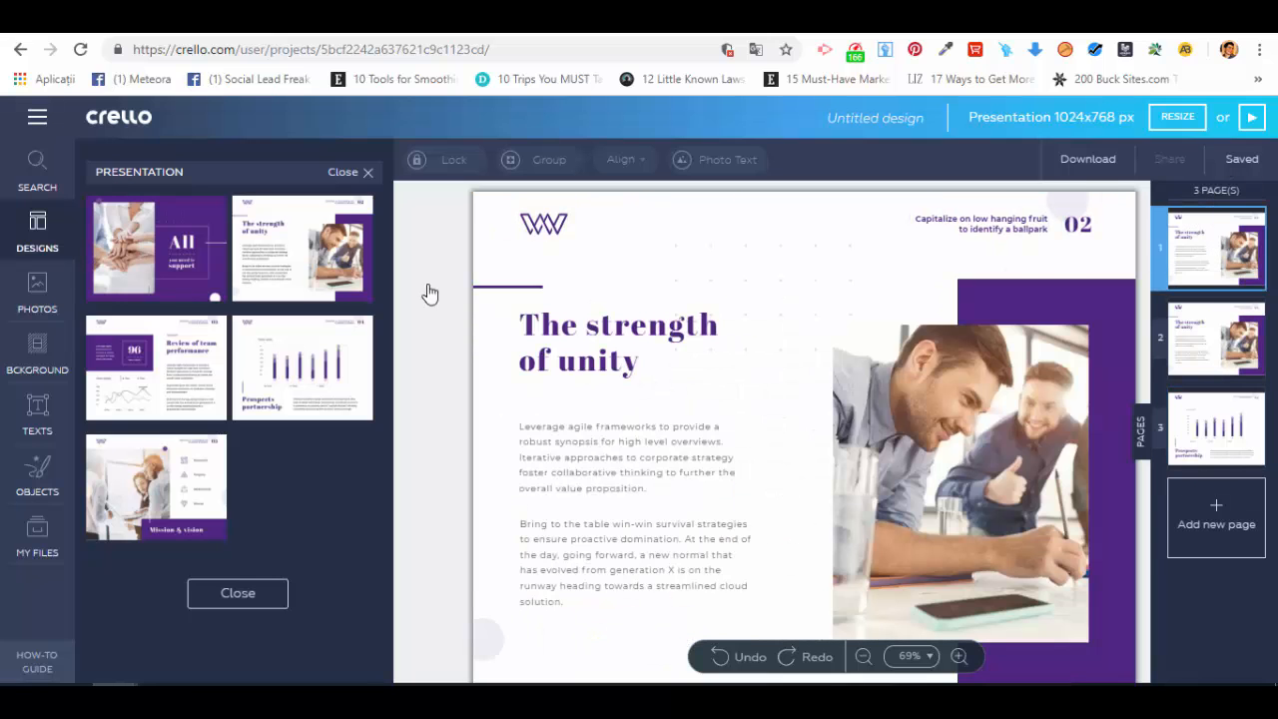
{"action": "left_click_drag", "start_coordinate": [430, 293], "coordinate": [779, 343]}
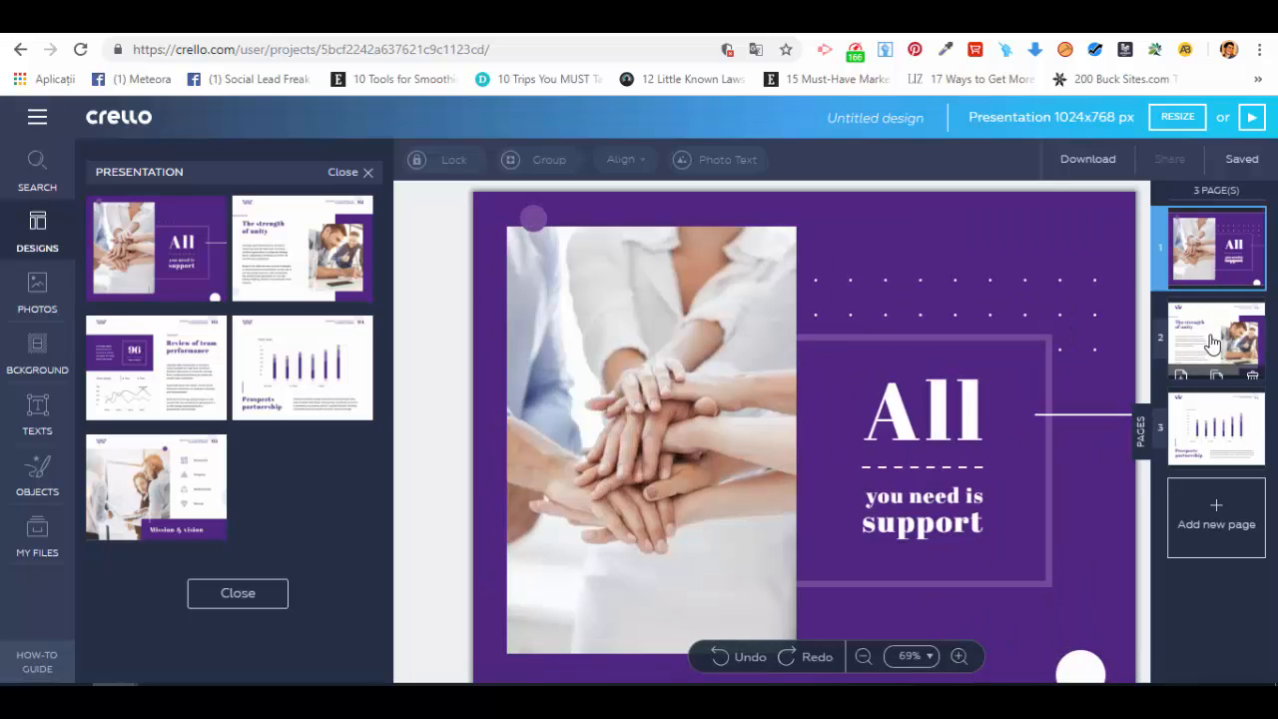
{"action": "left_click", "coordinate": [1211, 343]}
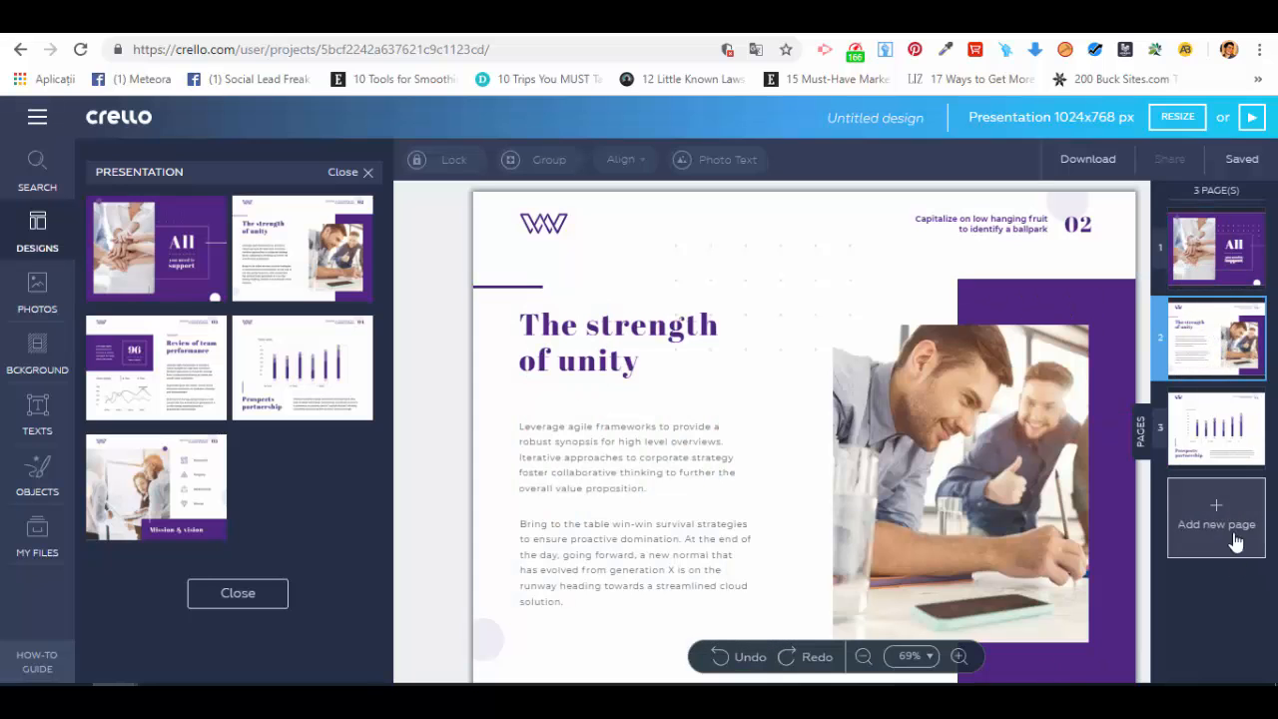
{"action": "left_click", "coordinate": [1193, 439]}
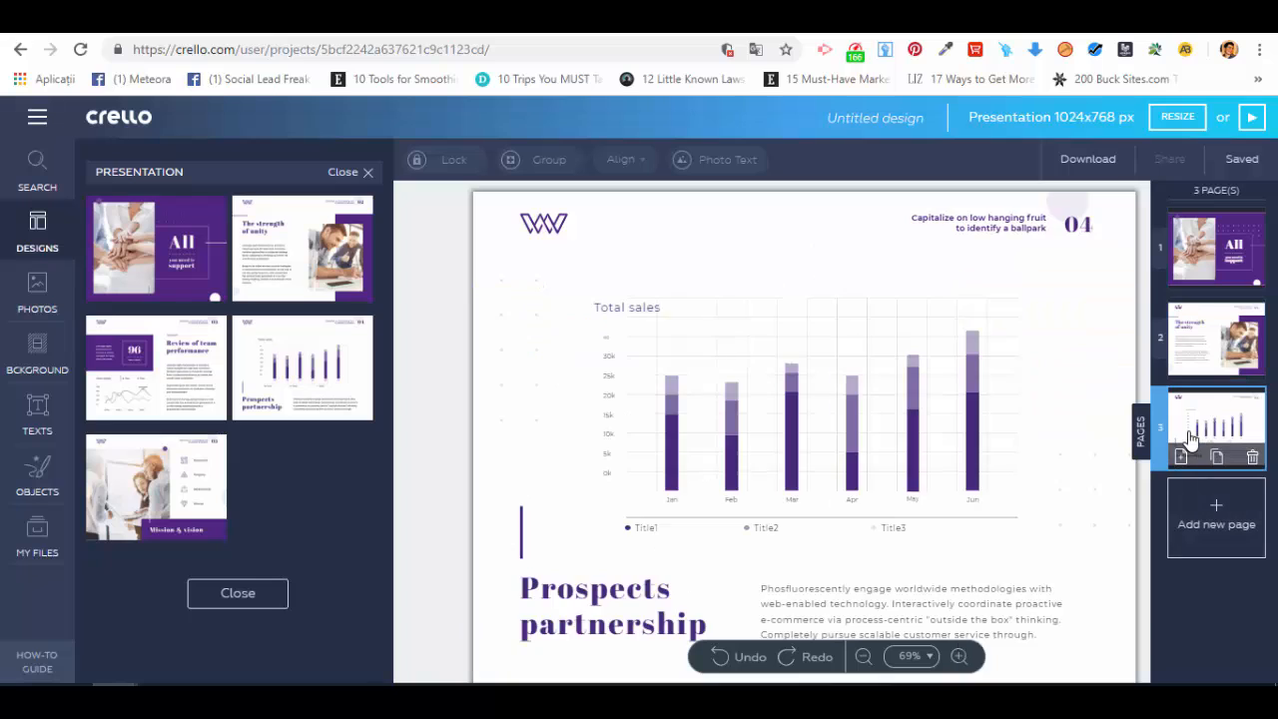
{"action": "left_click", "coordinate": [1188, 242]}
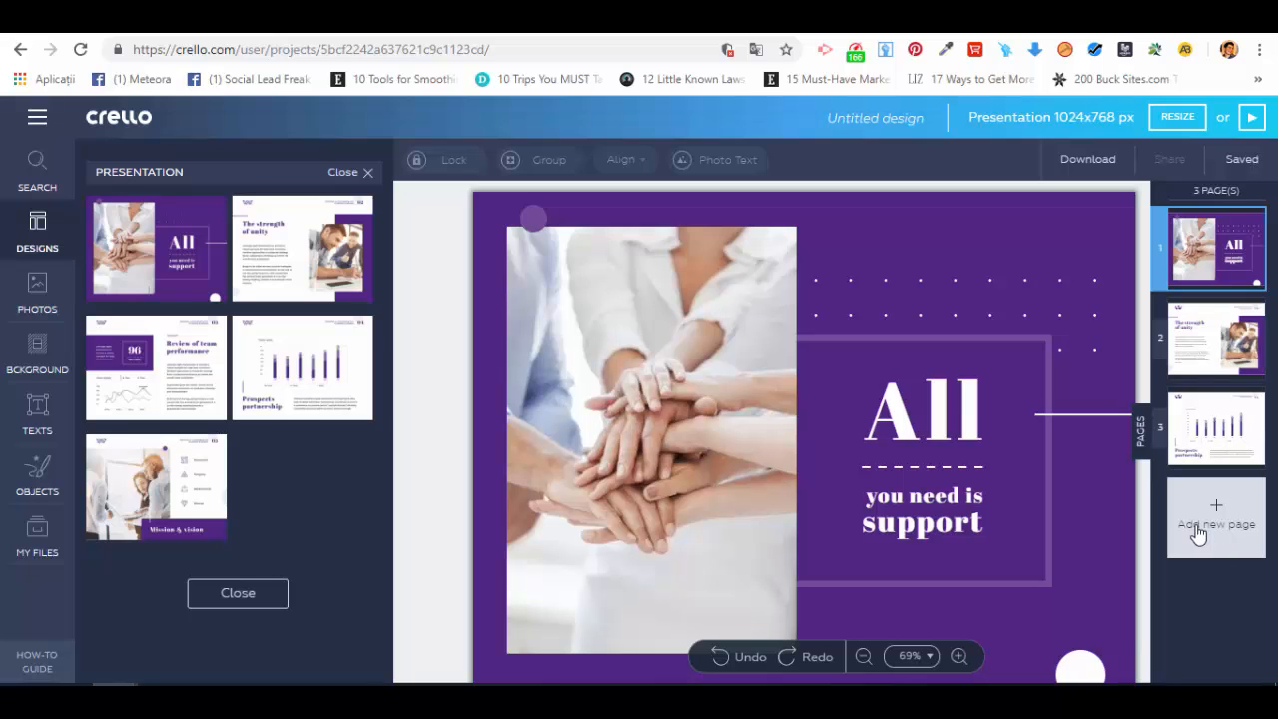
Step: Download all pages of the presentation as PDF Standard and look through the resulting PDF in Adobe Acrobat Reader
{"action": "left_click", "coordinate": [1095, 158]}
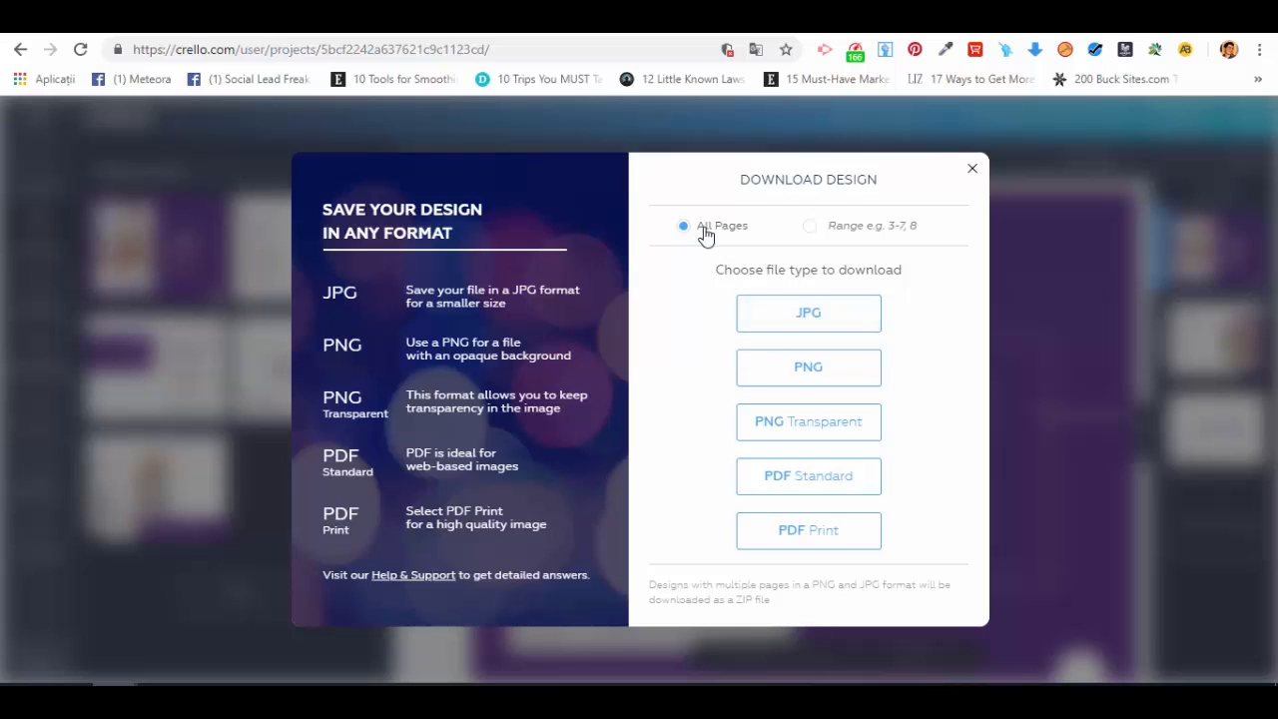
{"action": "left_click", "coordinate": [841, 230]}
{"action": "left_click", "coordinate": [833, 489]}
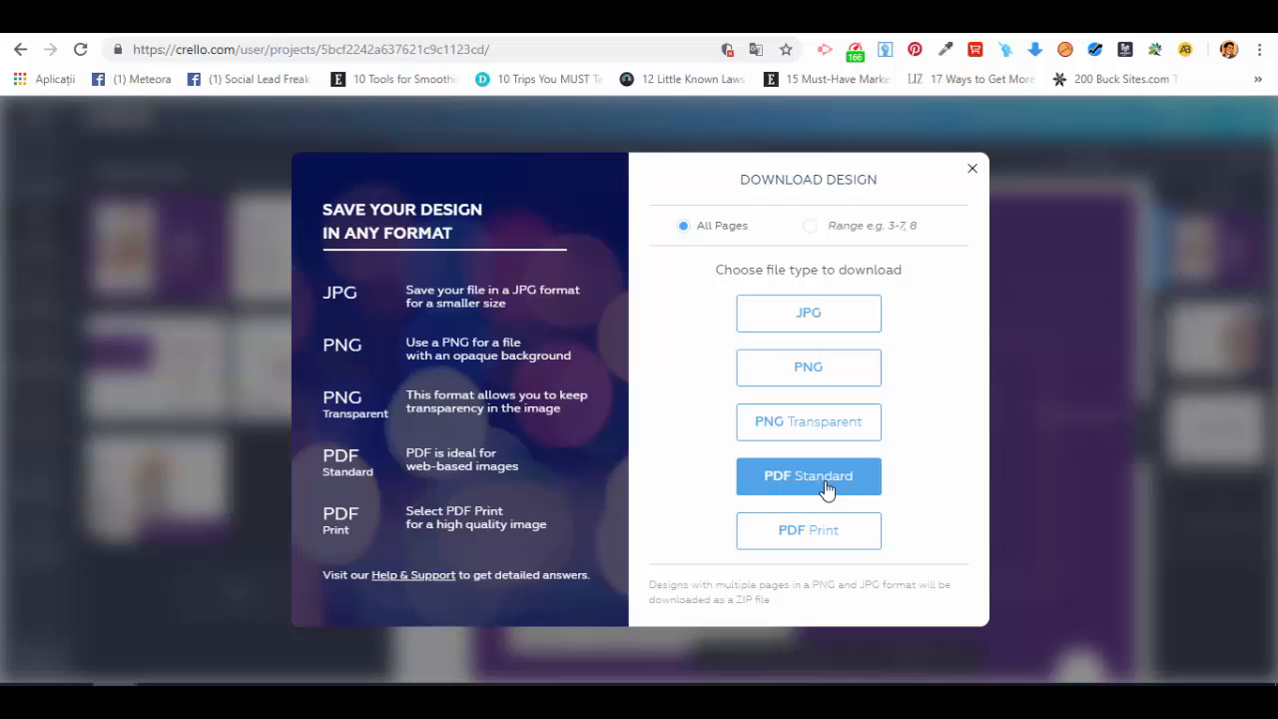
{"action": "left_click", "coordinate": [824, 489]}
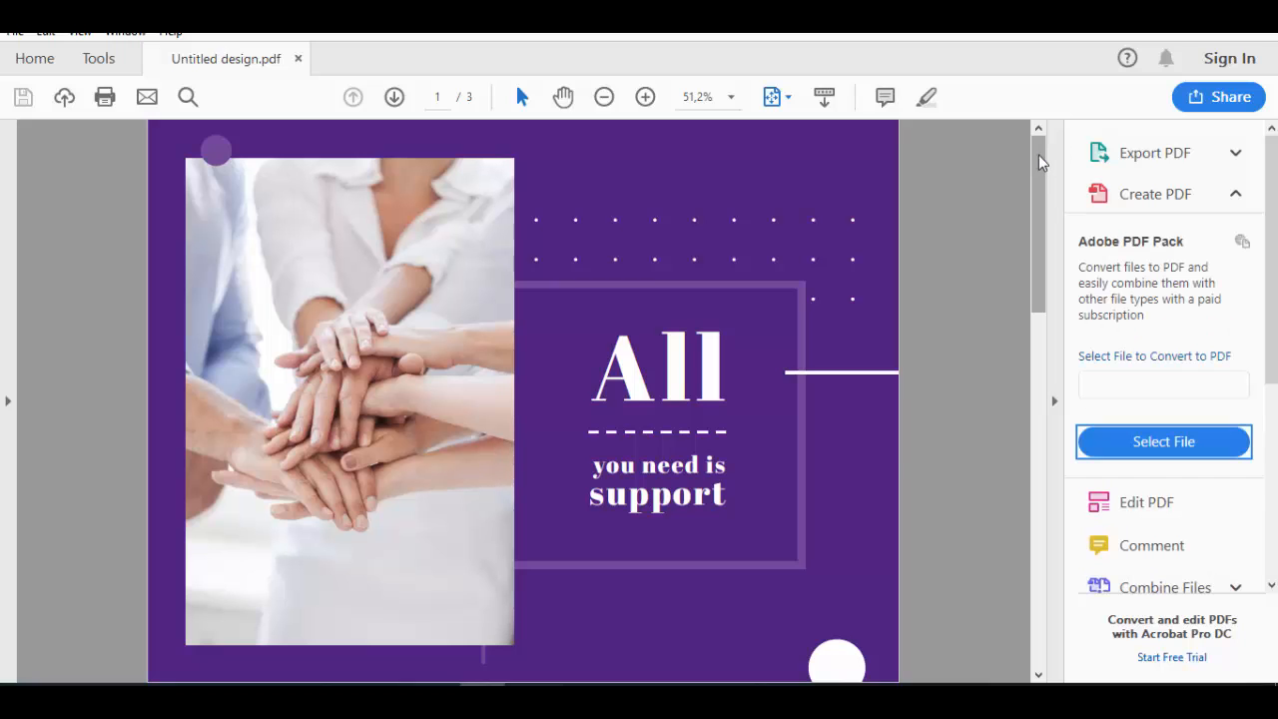
{"action": "left_click_drag", "start_coordinate": [1038, 156], "coordinate": [972, 133]}
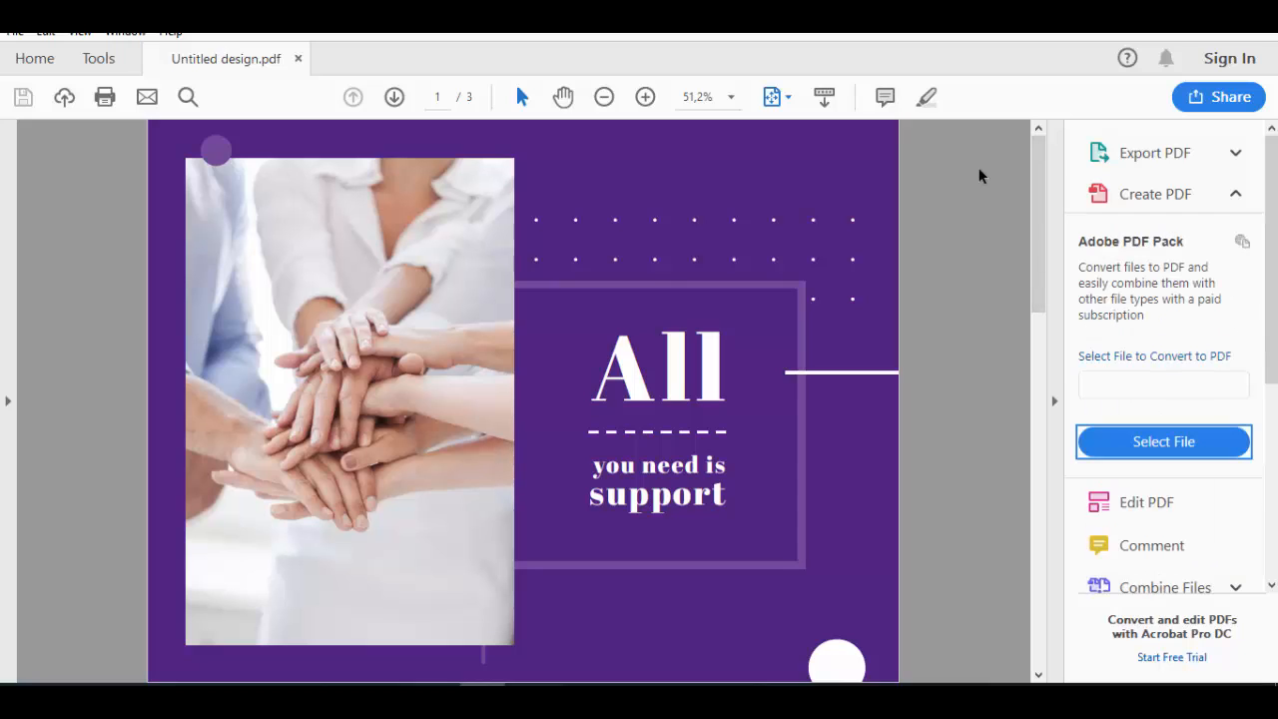